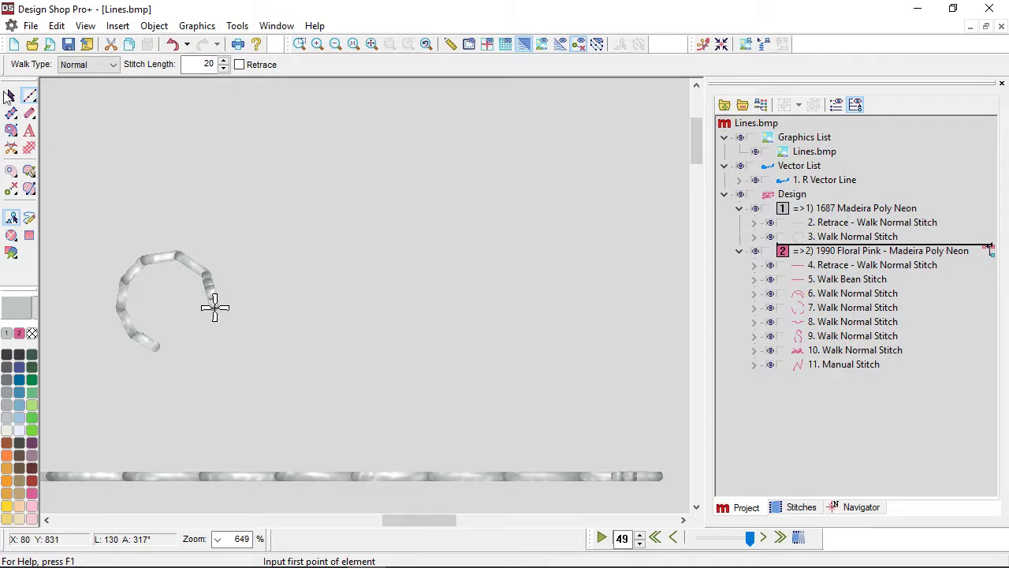
- Duplicate the circular walk stitch line, move the copy aside, then delete the copy
click(11, 95)
click(161, 272)
key(ctrl+d)
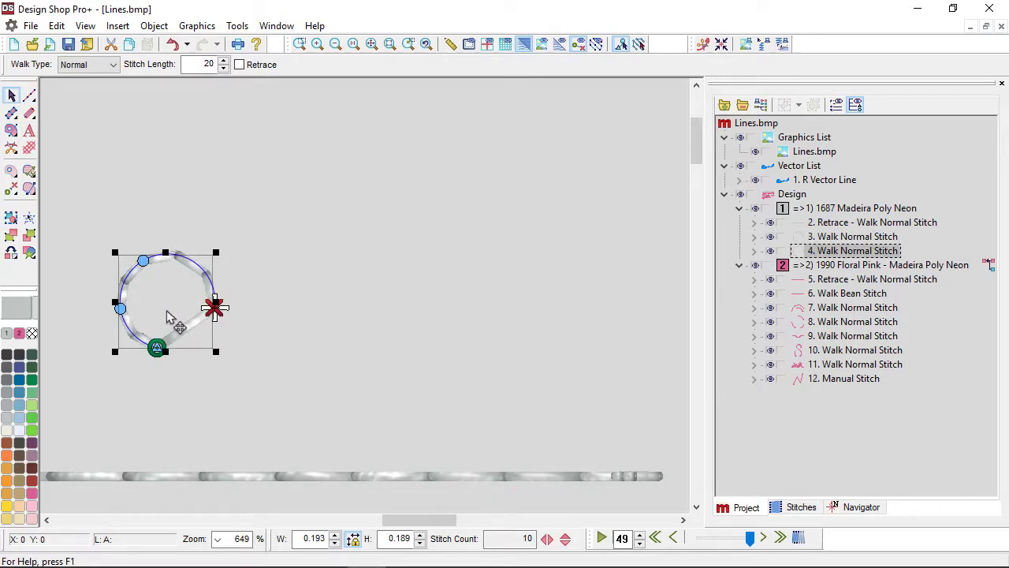
drag(163, 298, 316, 300)
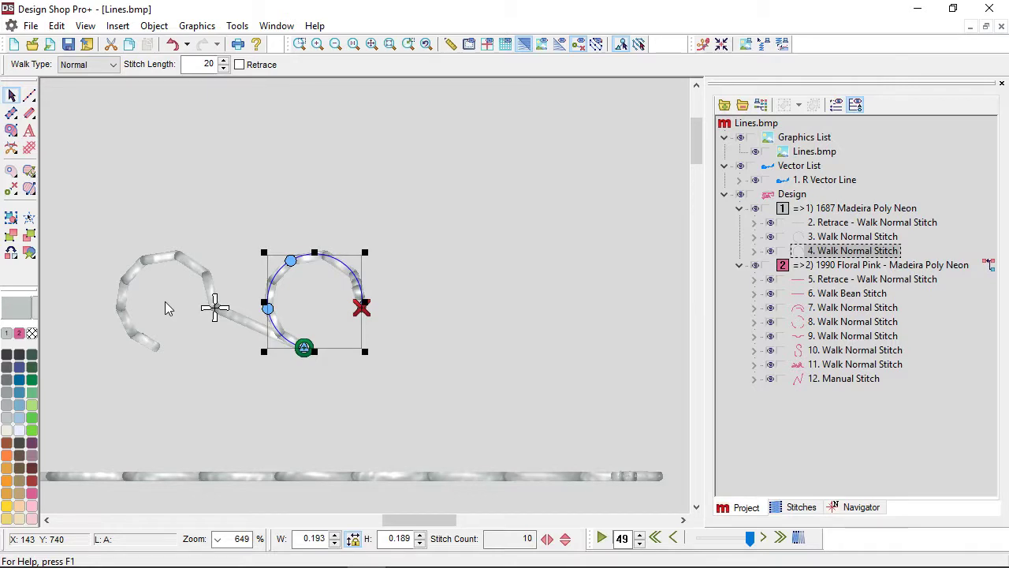
key(Delete)
- Delete the circular walk stitch line from the 1990 Floral Pink colour group
click(869, 249)
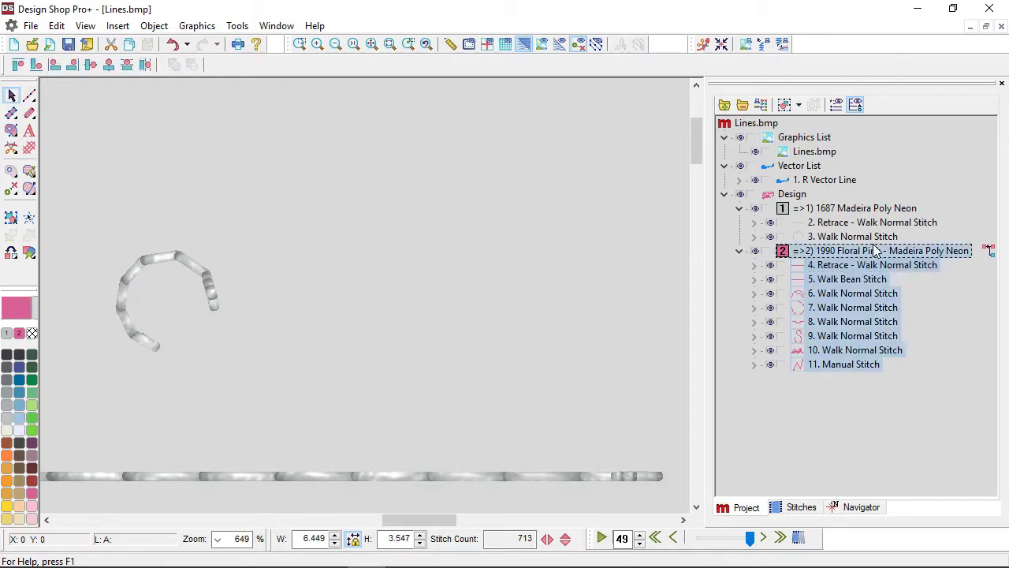
click(869, 238)
key(Delete)
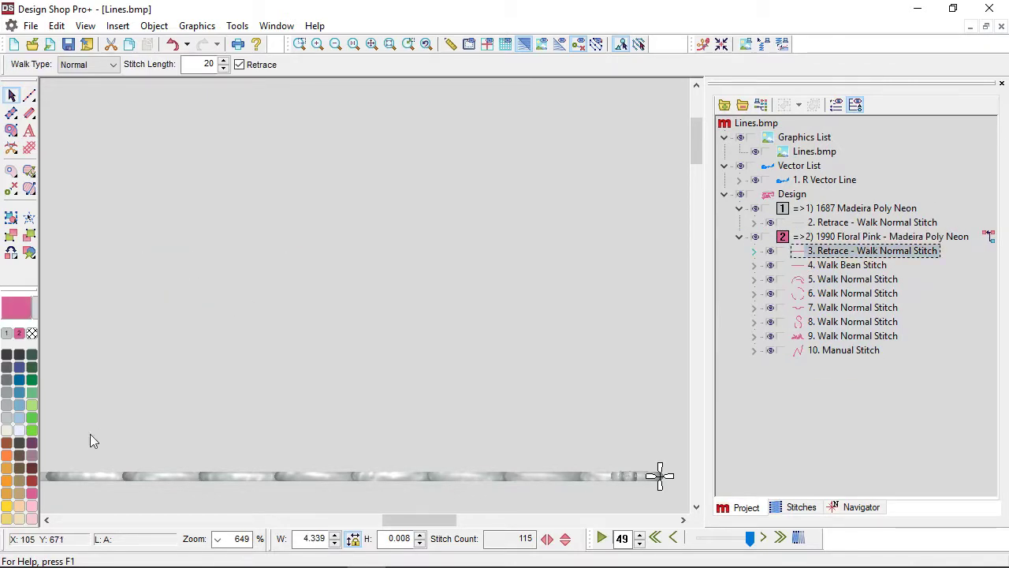
scroll(98, 427, down, 3)
scroll(122, 416, down, 2)
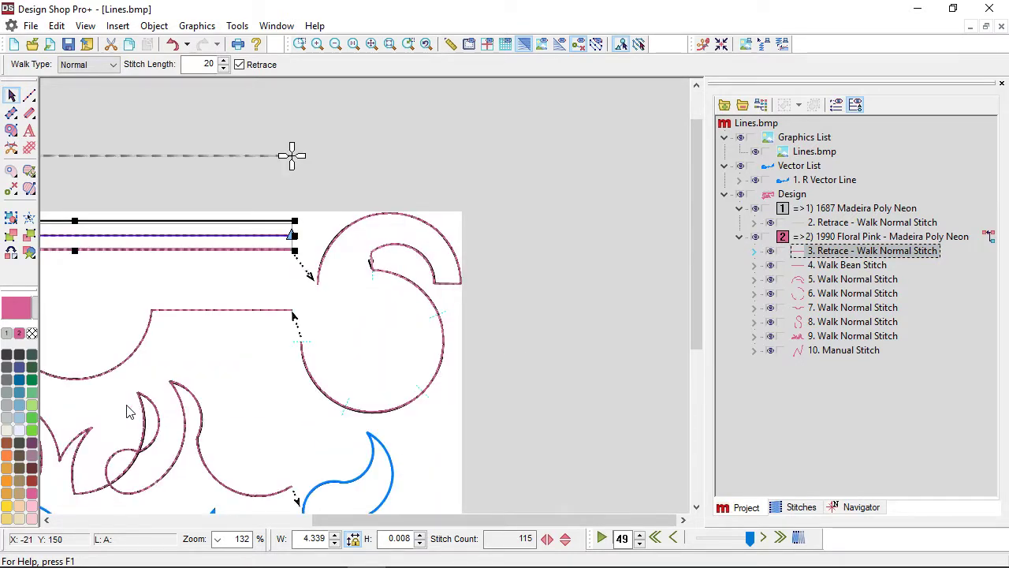
- Duplicate the S-shaped walk stitch line (item 8) and place the copy above the design
click(835, 324)
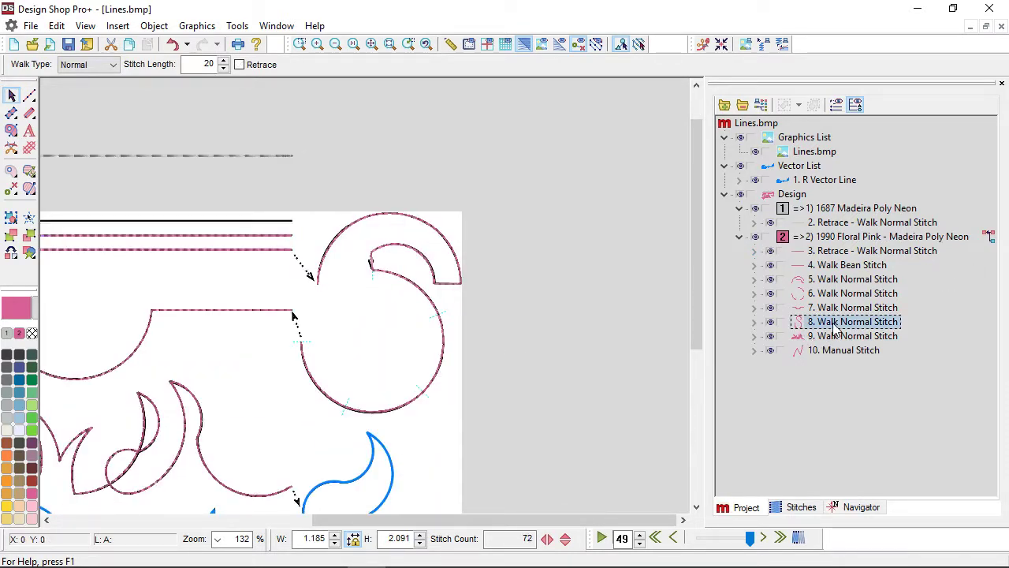
key(ctrl+d)
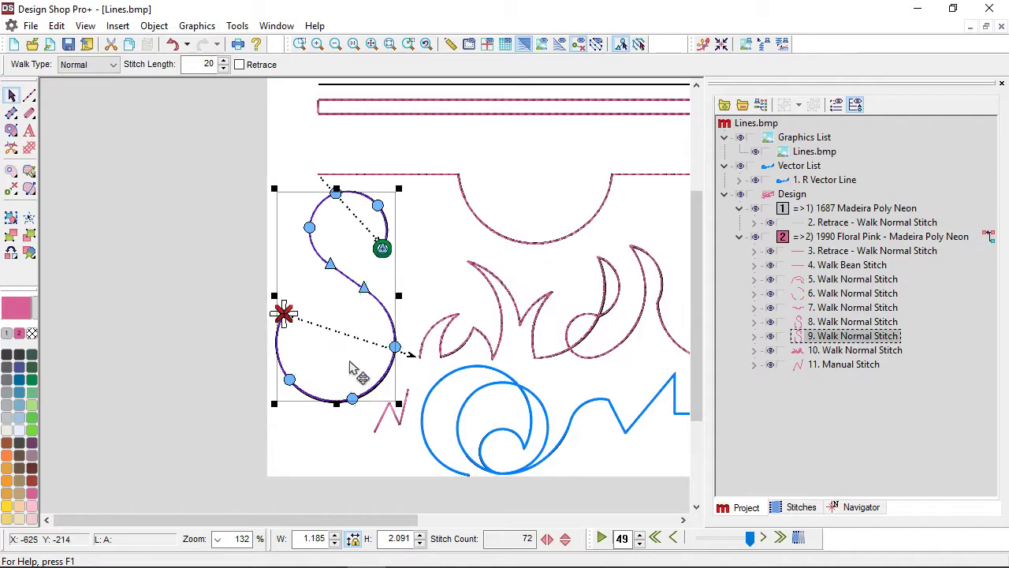
drag(343, 361, 168, 166)
scroll(163, 350, up, 7)
drag(163, 349, 420, 144)
drag(471, 168, 443, 118)
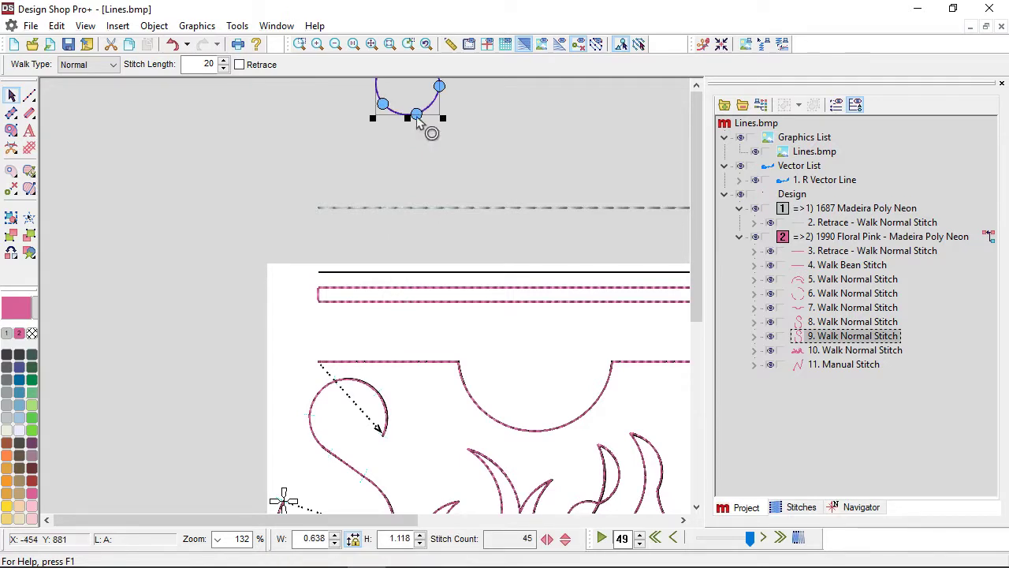
- Shrink the S copy and move it into the first colour group, 1687 Madeira Poly Neon
drag(420, 87, 377, 154)
click(378, 155)
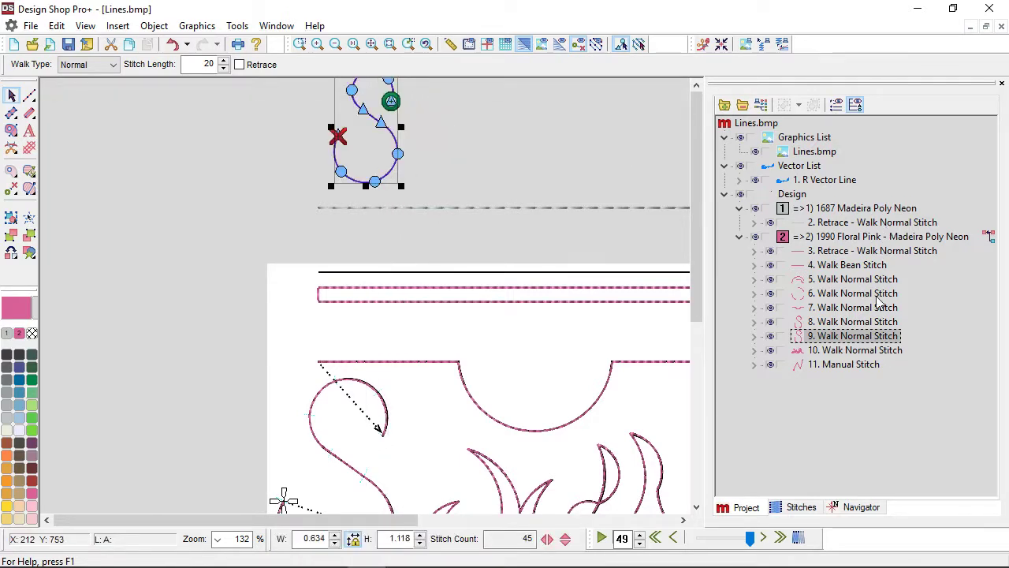
drag(862, 339, 859, 225)
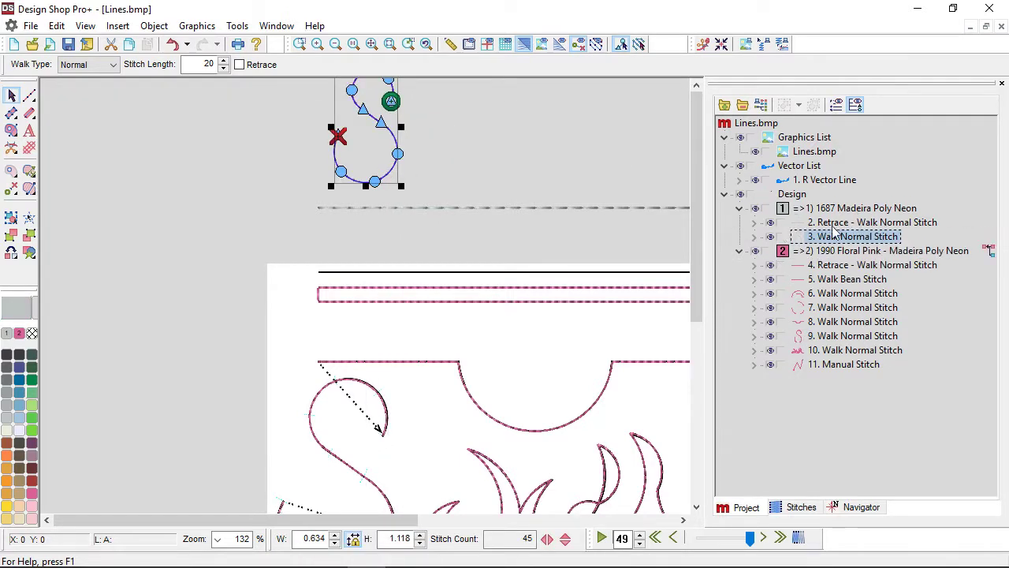
- Set the S copy's stitch length to 40 pt, cutting it to 28 stitches, and shrink it further
scroll(396, 175, up, 5)
scroll(391, 173, up, 3)
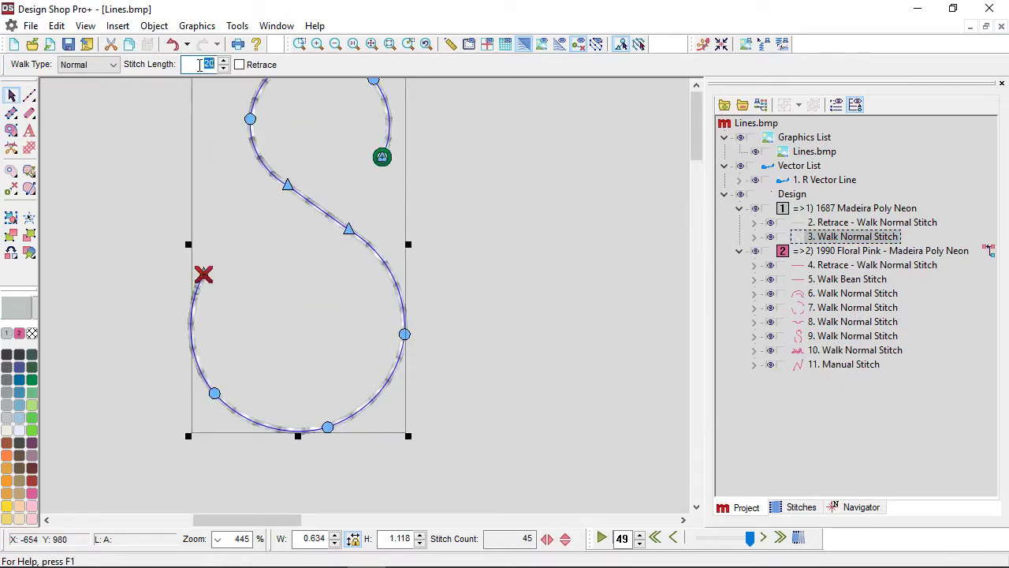
text(40)
key(Return)
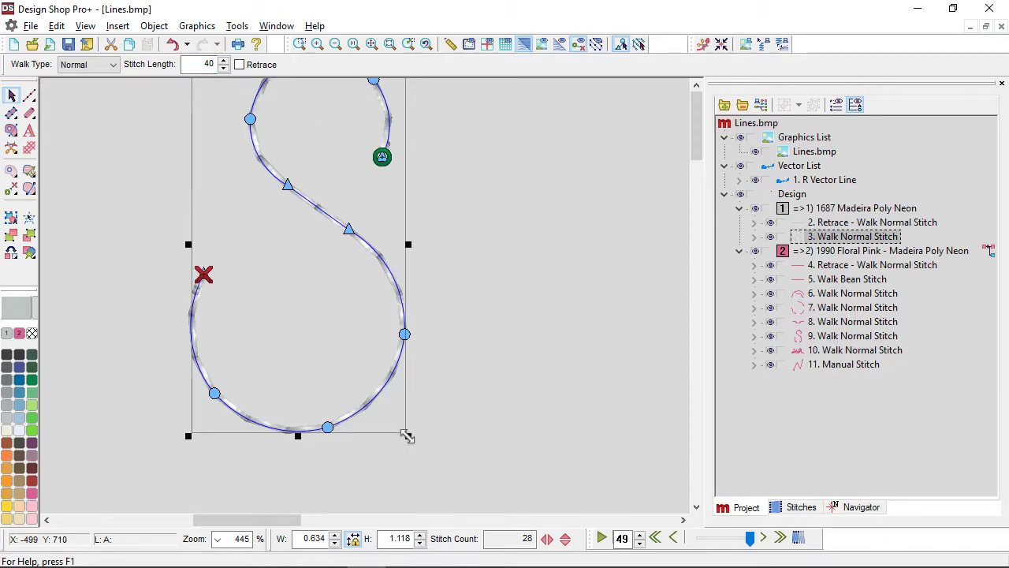
drag(406, 434, 346, 335)
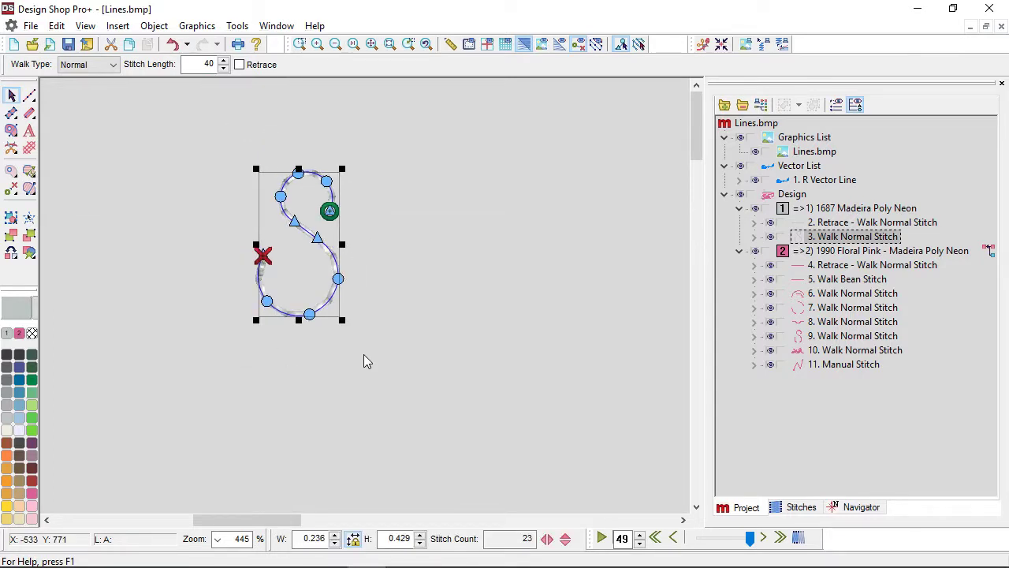
- Turn off curve compensation for the S copy in its Object Properties
double_click(310, 290)
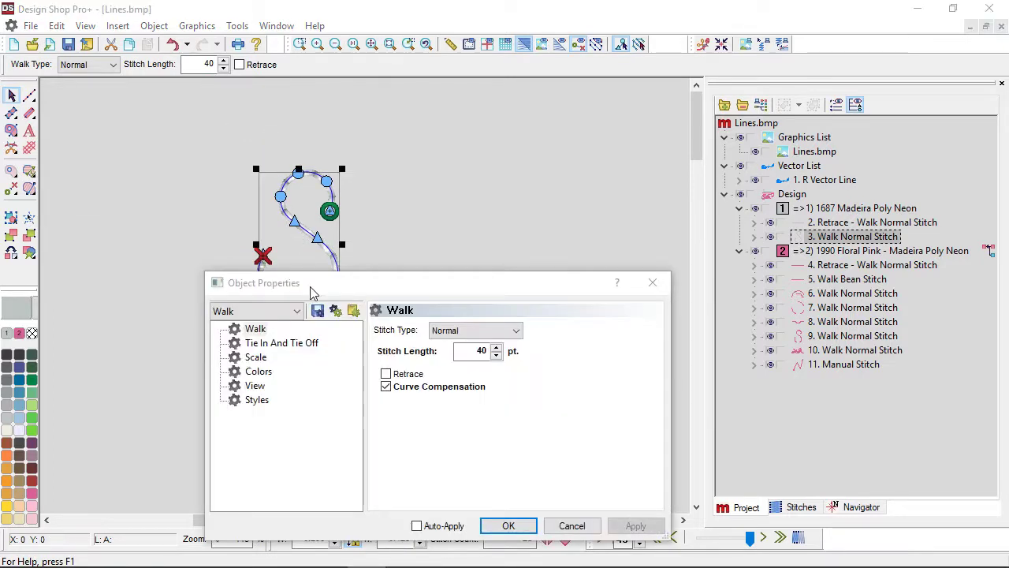
click(386, 386)
click(641, 528)
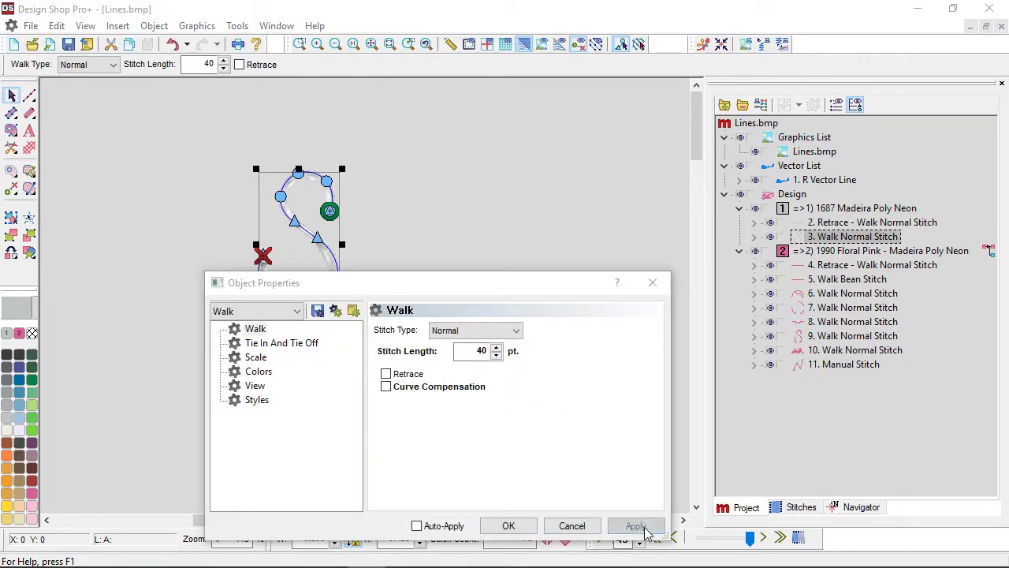
click(509, 526)
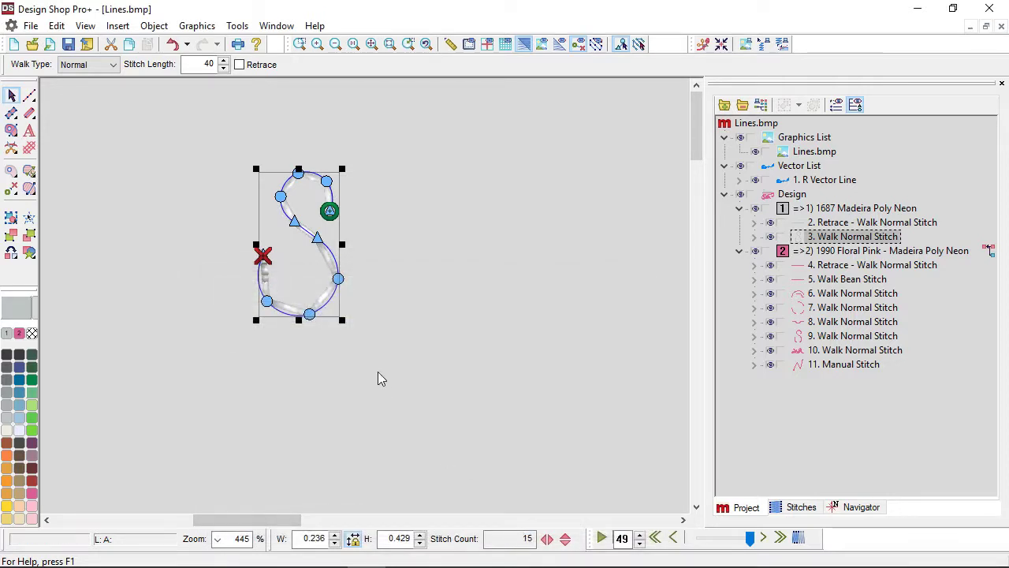
- Duplicate the S-curve line and move the new copy to the right
key(ctrl+d)
drag(316, 282, 445, 325)
click(419, 362)
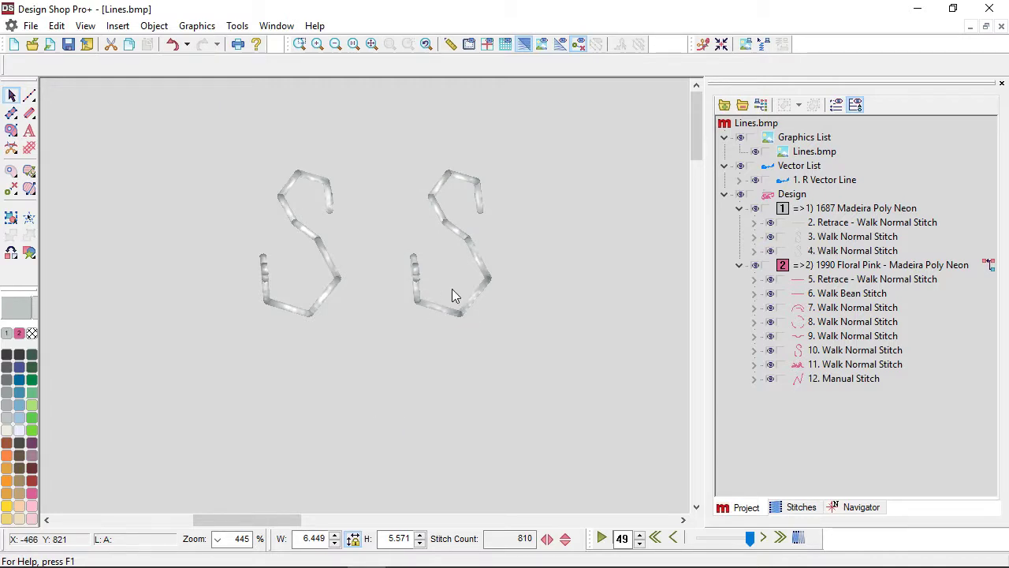
- Enable curve compensation on the second S and deselect it to view the result
click(456, 233)
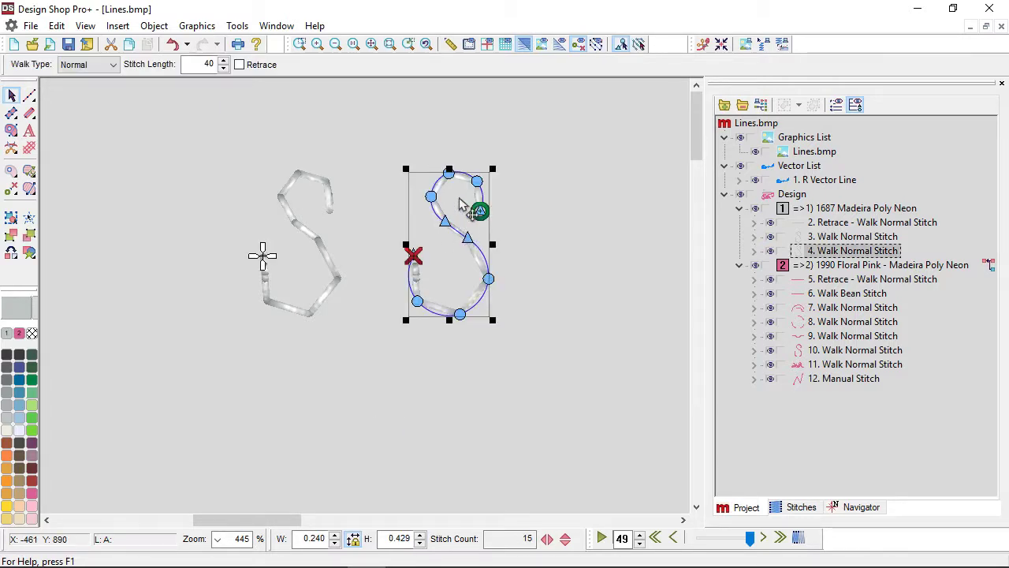
double_click(464, 207)
click(385, 387)
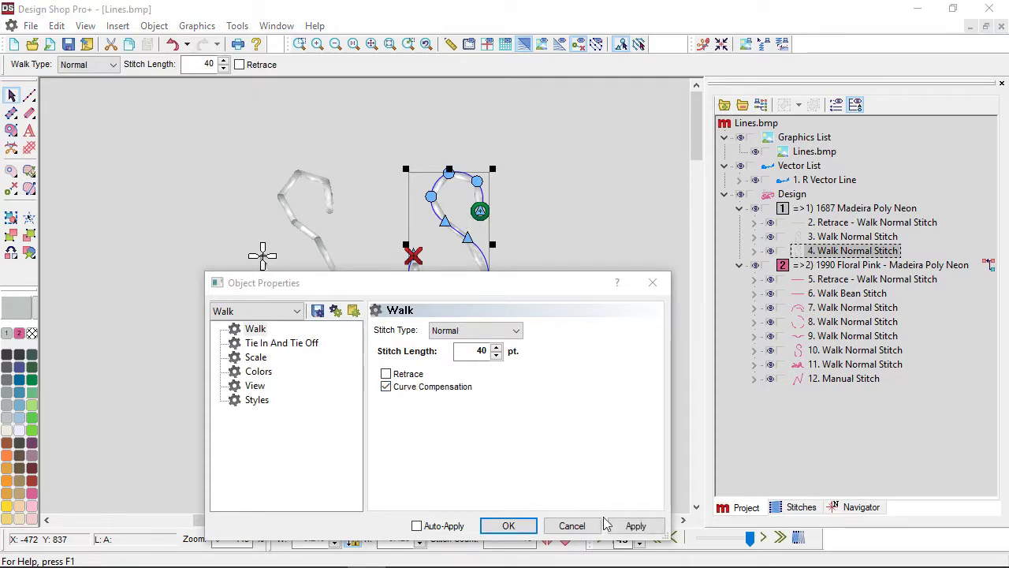
click(636, 526)
click(508, 526)
click(546, 241)
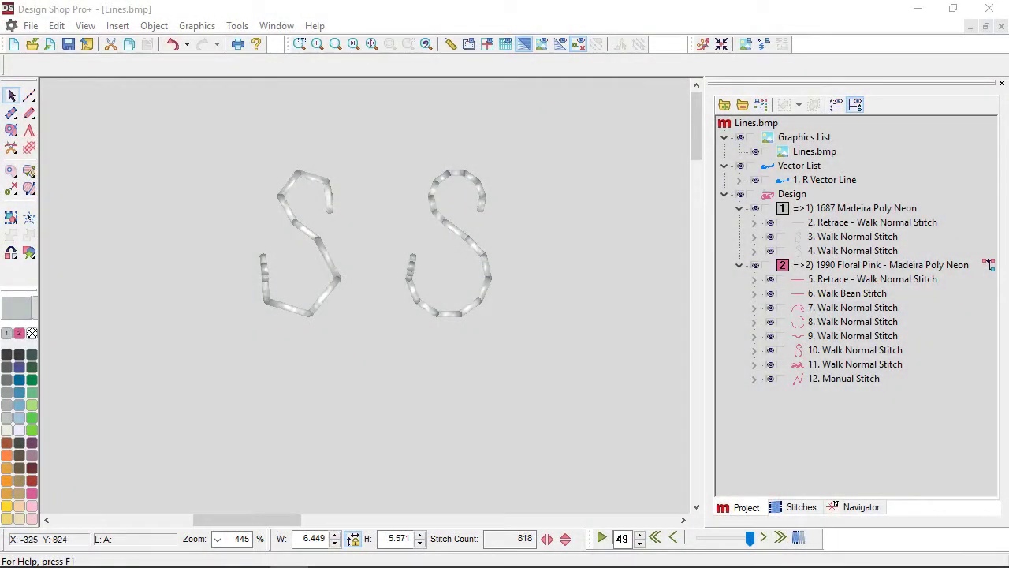
- Uncheck Retrace on the top first-colour line so it becomes a plain Walk Normal Stitch
key(minus)
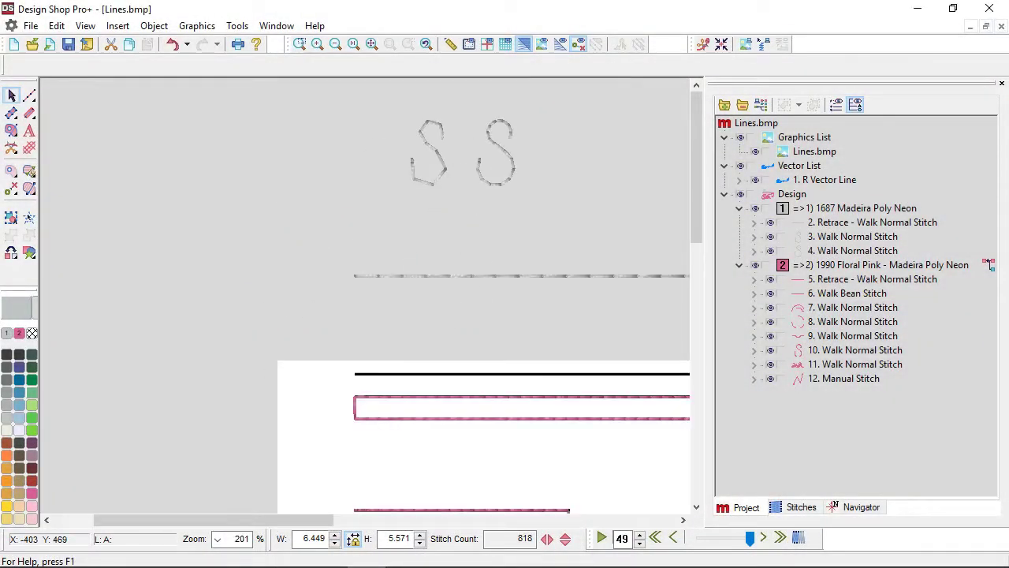
click(500, 276)
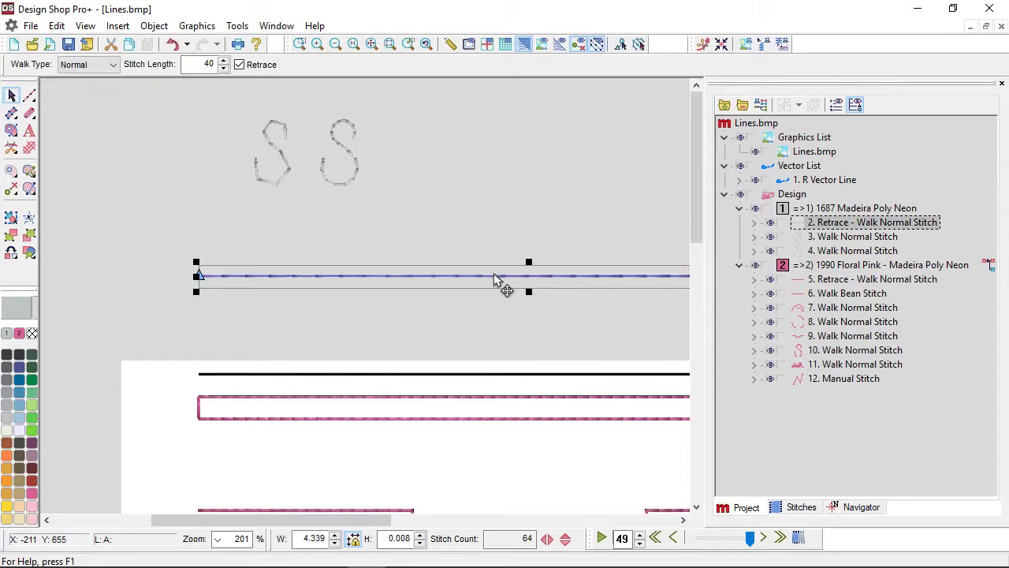
right_click(499, 272)
click(513, 271)
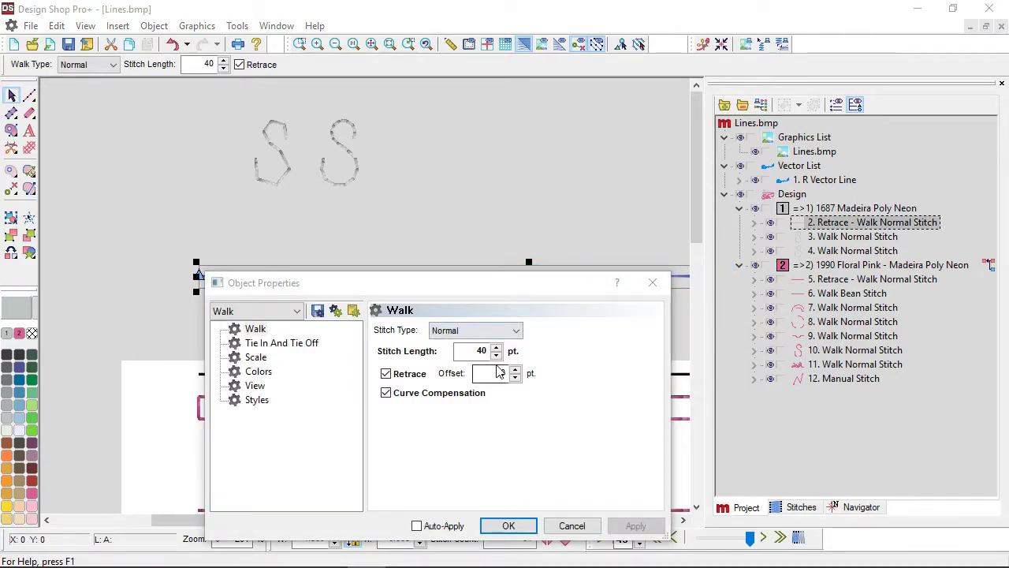
click(386, 373)
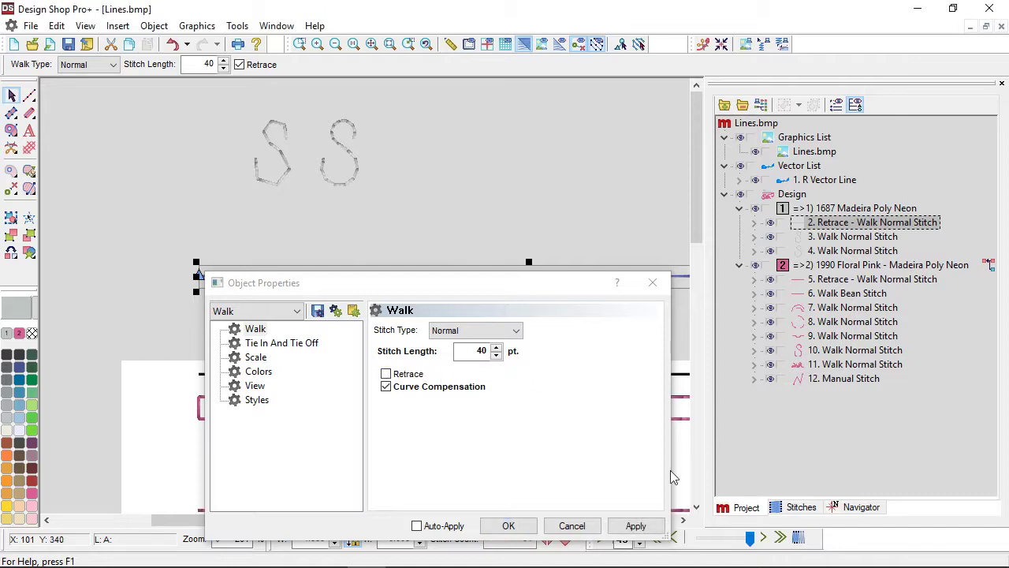
click(635, 525)
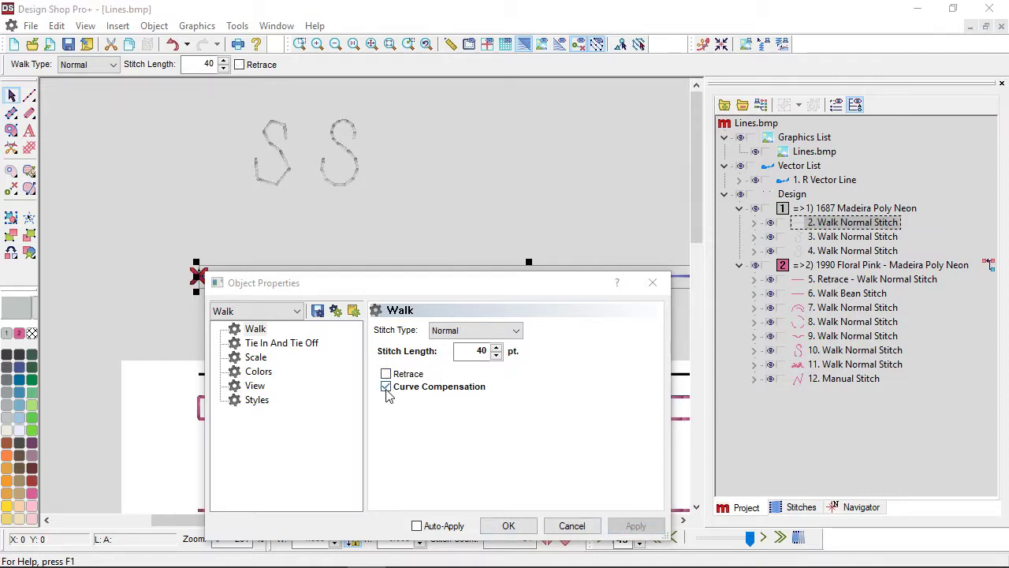
drag(412, 283, 387, 344)
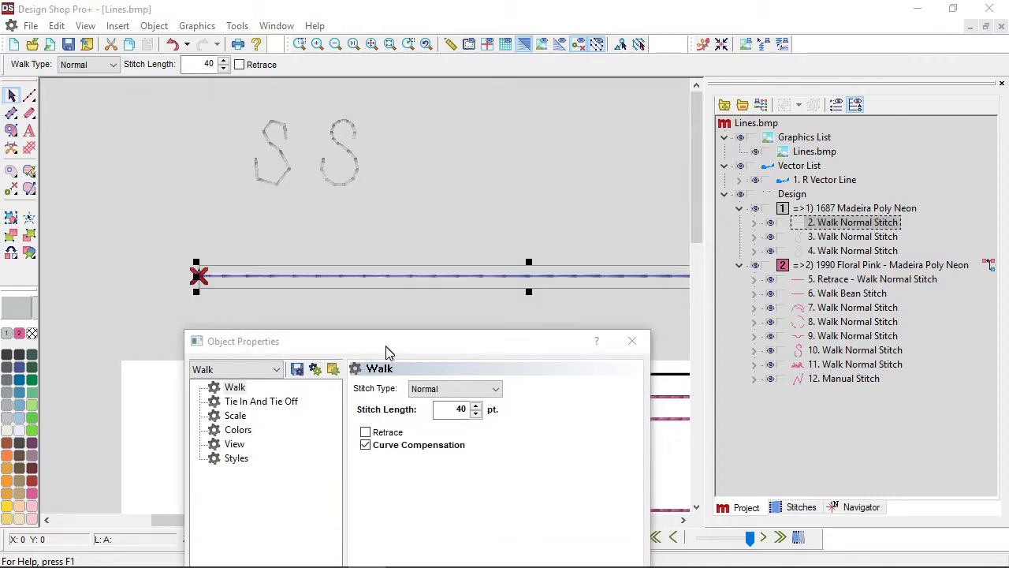
- Change the top line's stitch type to Bean, then zoom in to inspect the bean stitches
click(426, 393)
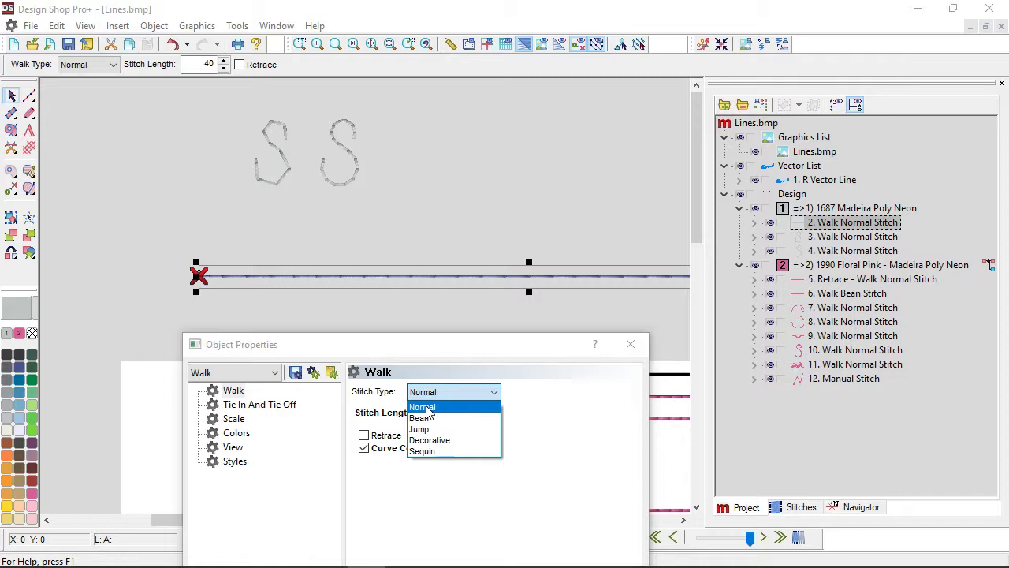
click(423, 418)
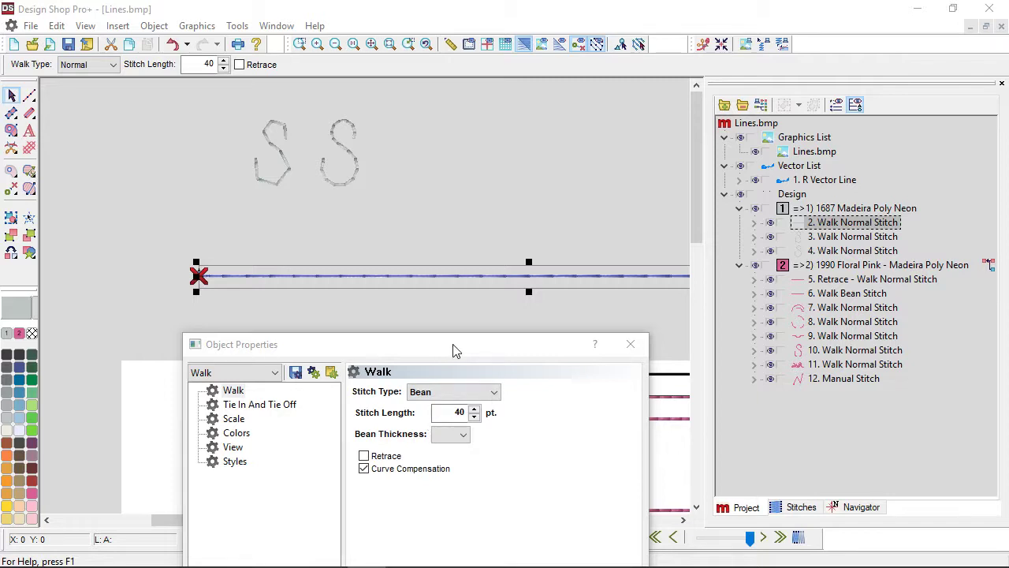
drag(453, 350, 482, 194)
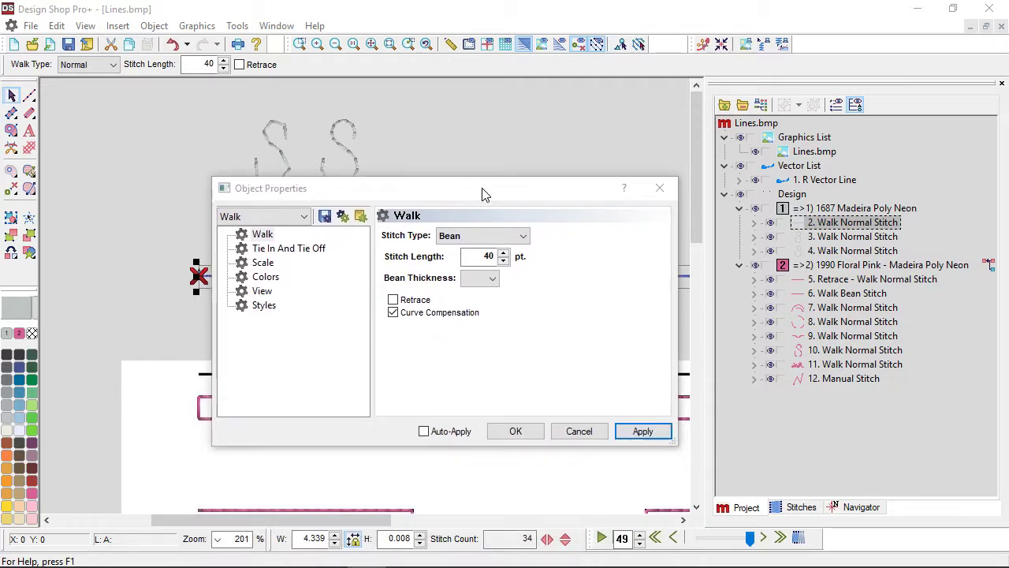
click(643, 432)
click(517, 431)
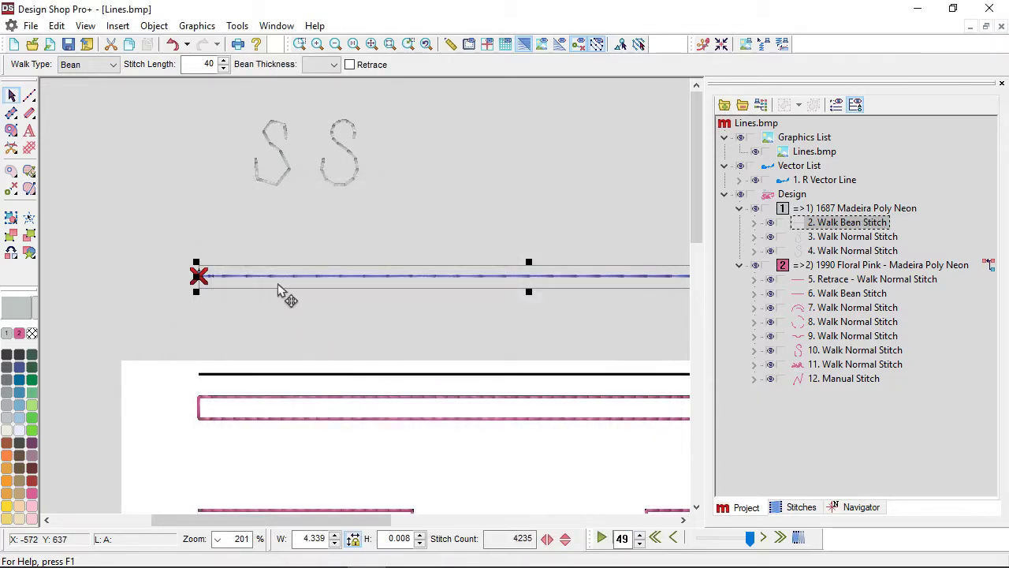
scroll(278, 283, up, 5)
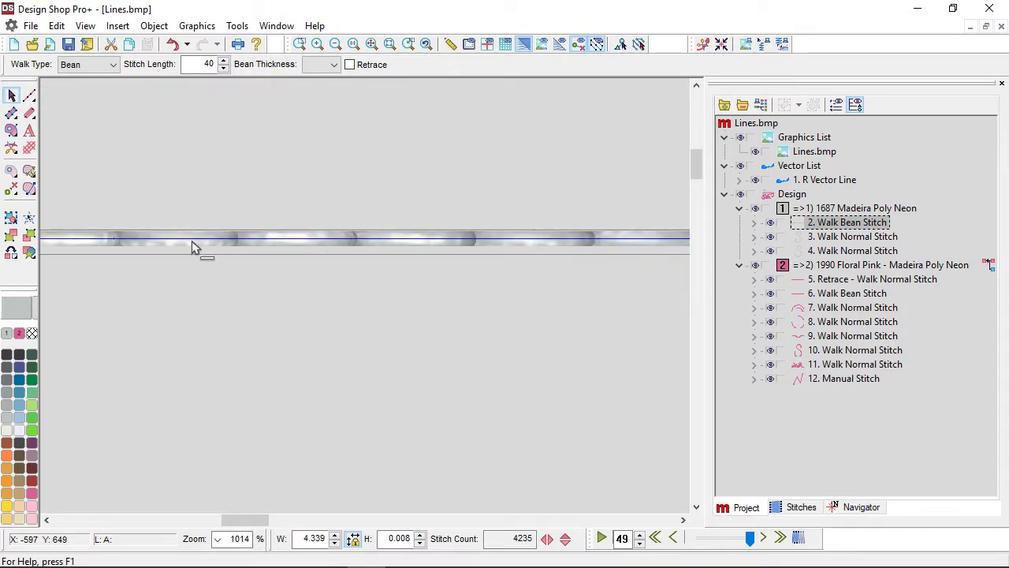
click(264, 316)
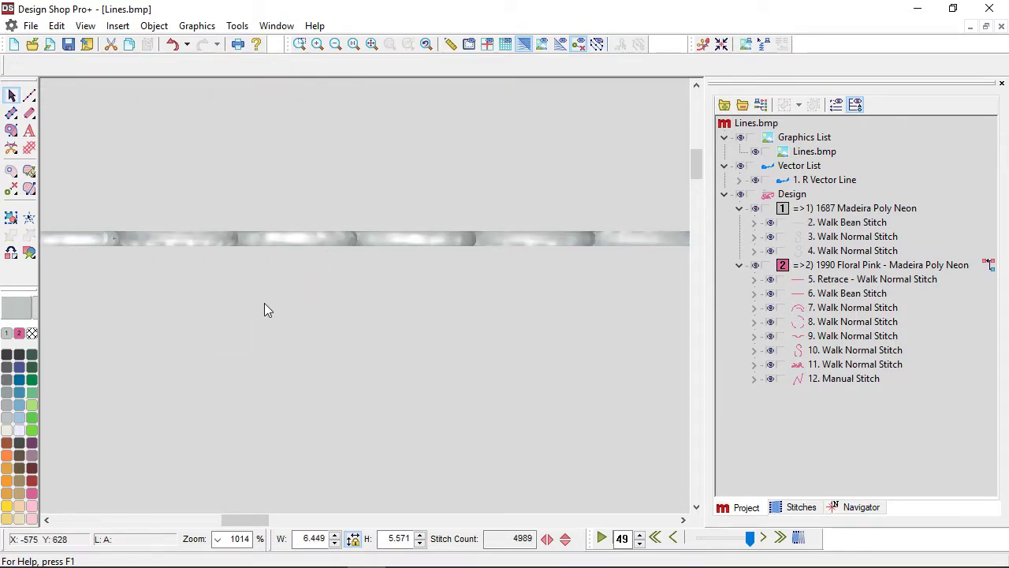